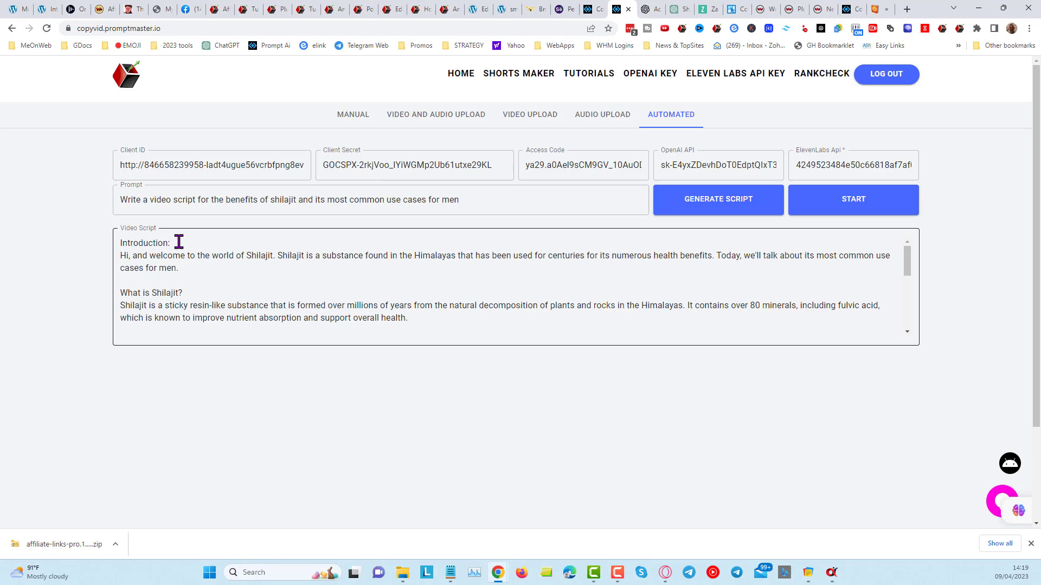
# Delete the 'Introduction:' and 'Conclusion:' heading lines from the Video Script text
pyautogui.scroll(-3, 178, 242)
pyautogui.click(281, 262)
pyautogui.scroll(3, 280, 262)
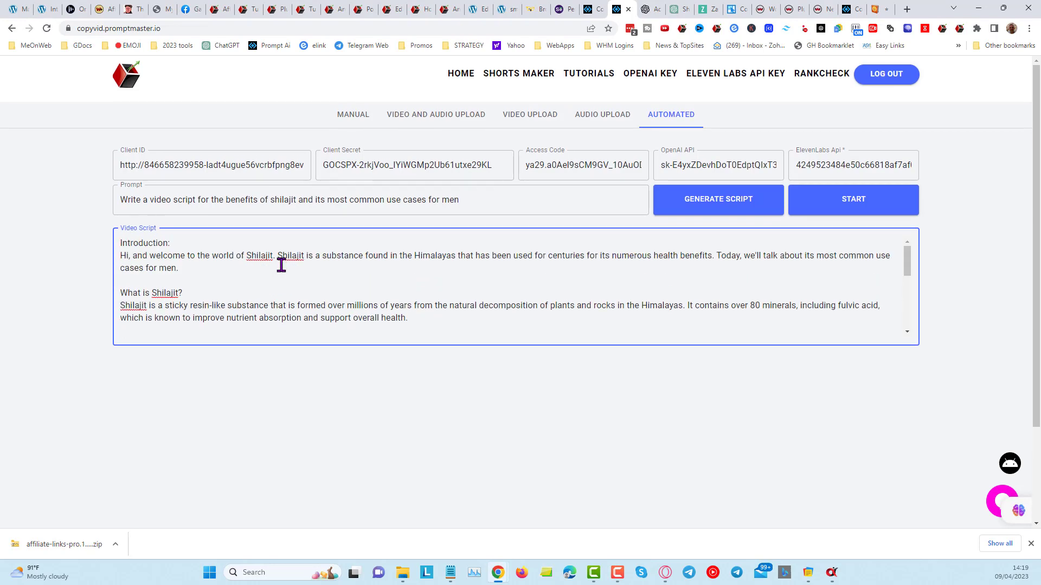
pyautogui.moveTo(170, 243); pyautogui.dragTo(117, 244)
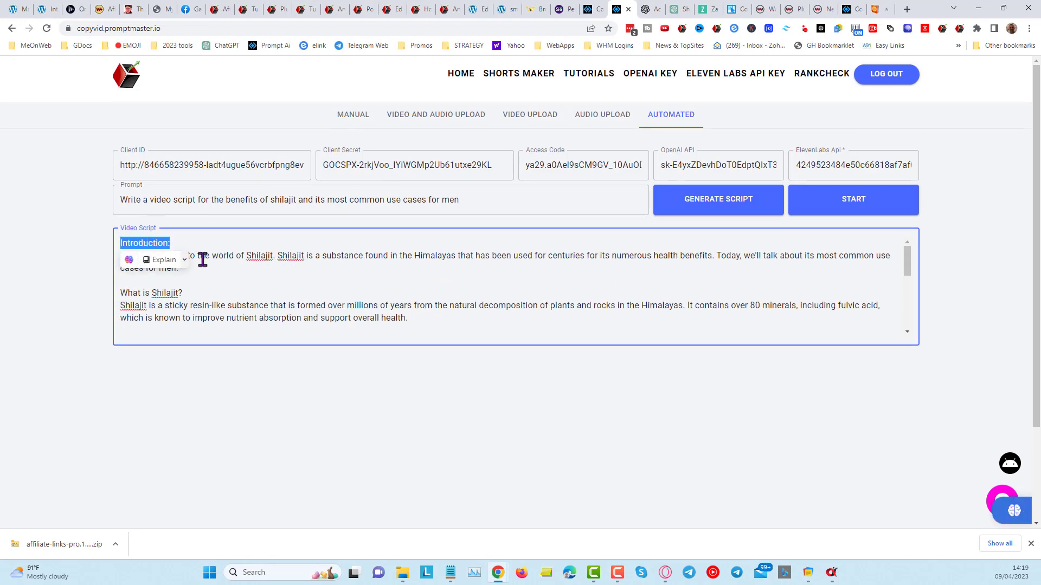
pyautogui.press('Delete')
pyautogui.press('Delete')
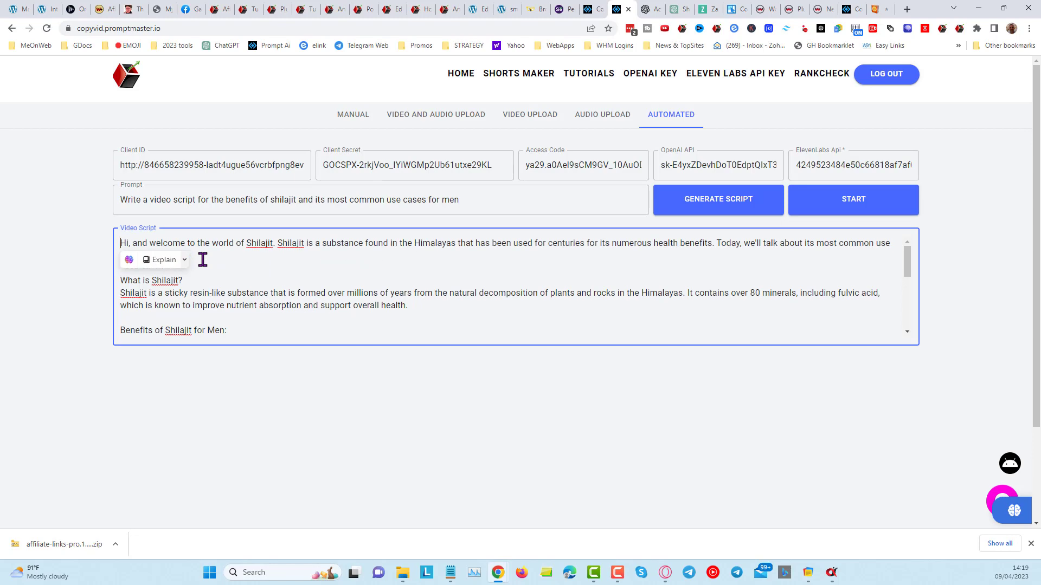
pyautogui.scroll(-1, 358, 282)
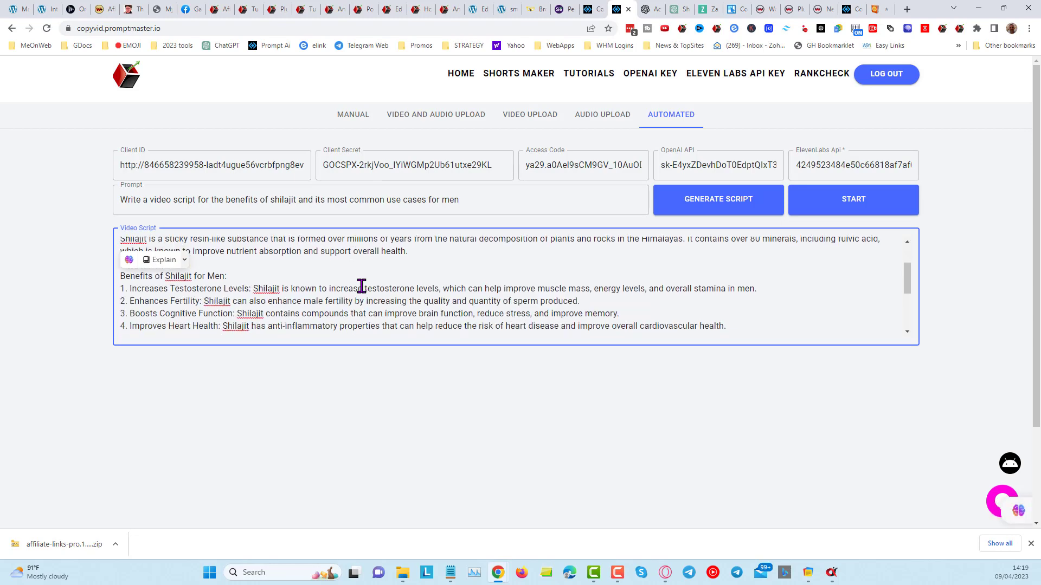
pyautogui.scroll(-3, 362, 286)
pyautogui.scroll(-1, 224, 278)
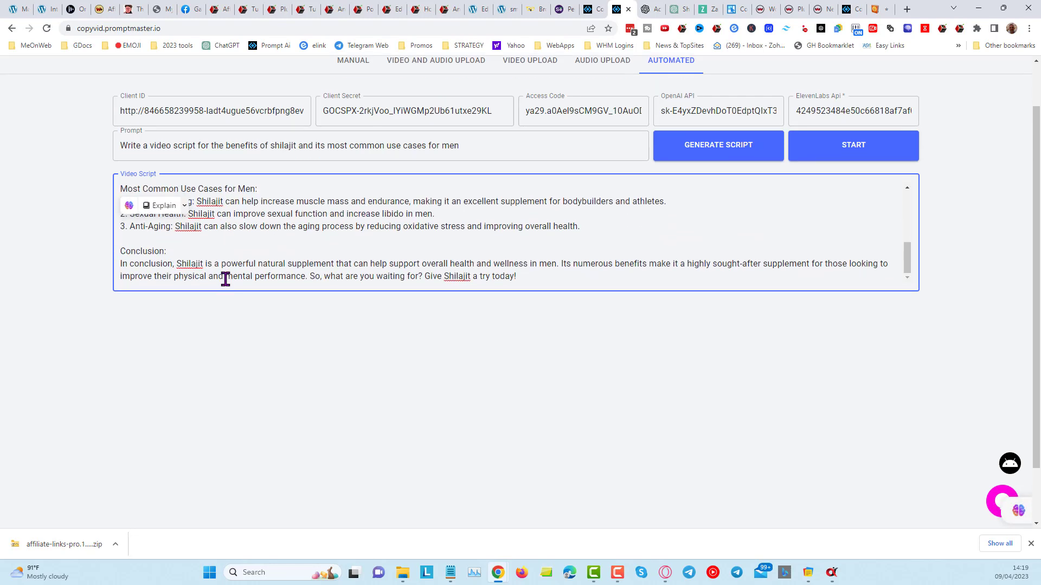
pyautogui.moveTo(122, 251); pyautogui.dragTo(181, 253)
pyautogui.press('BackSpace')
pyautogui.press('BackSpace')
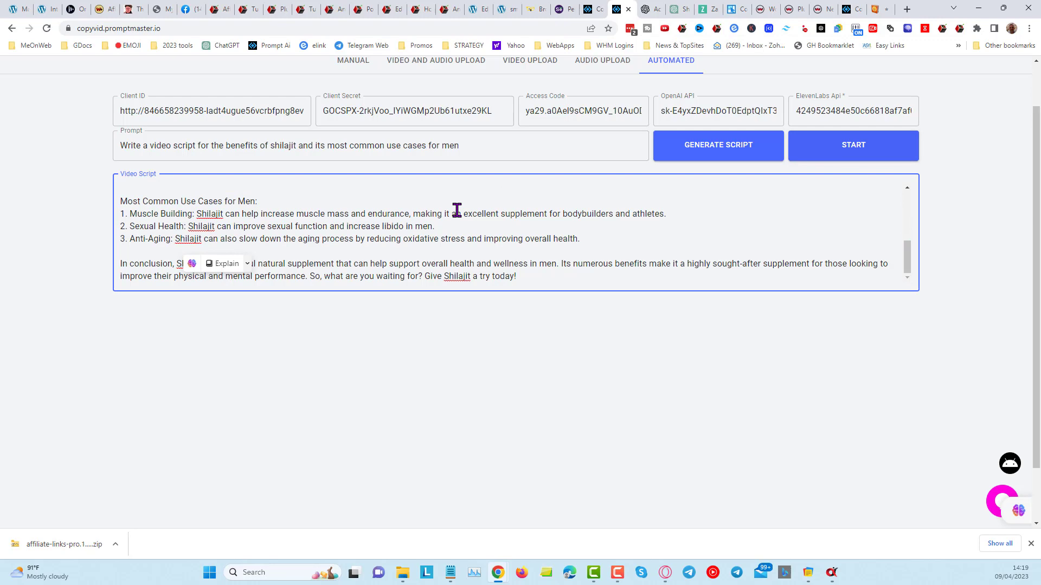
pyautogui.scroll(10, 239, 221)
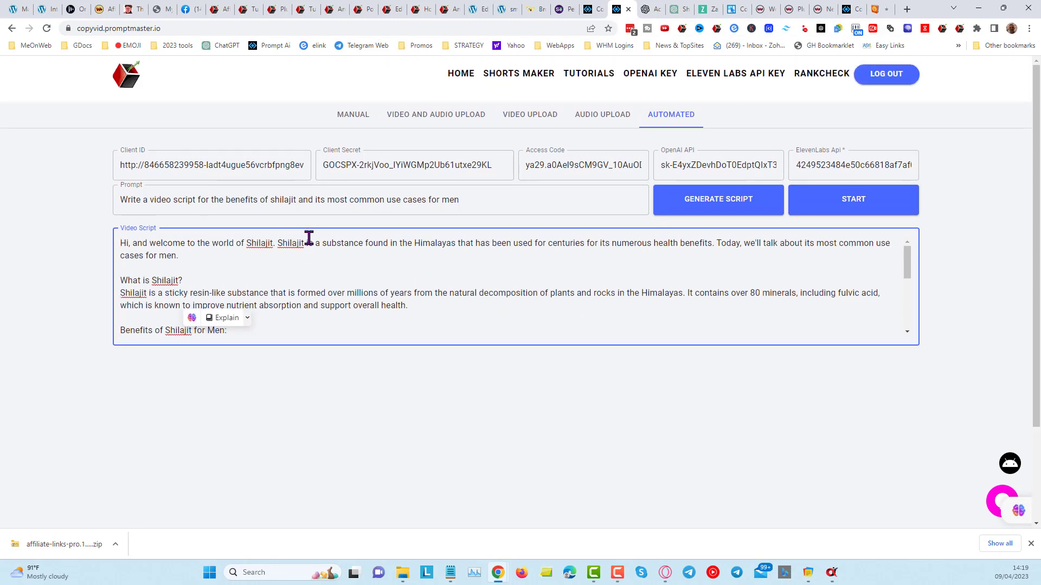
# Start generating title suggestions, a description and tags for the Shilajit script, and wait
pyautogui.click(852, 206)
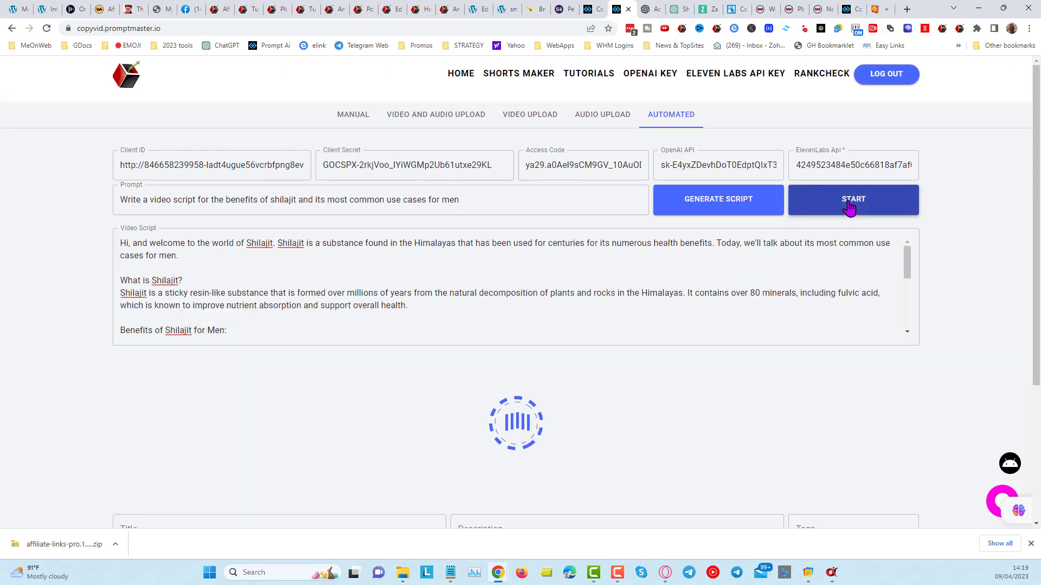
pyautogui.scroll(-3, 994, 226)
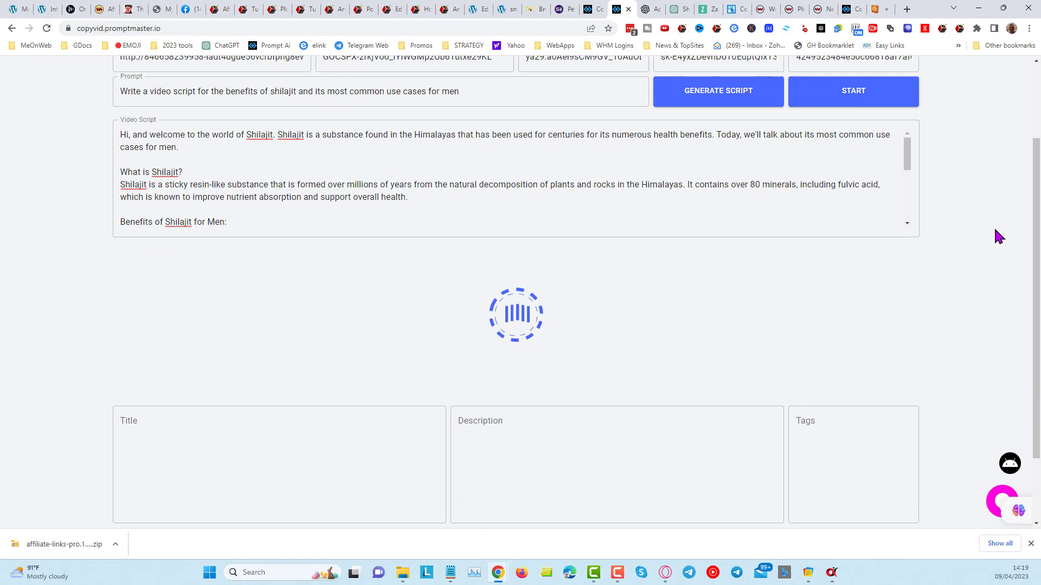
pyautogui.scroll(-1, 996, 230)
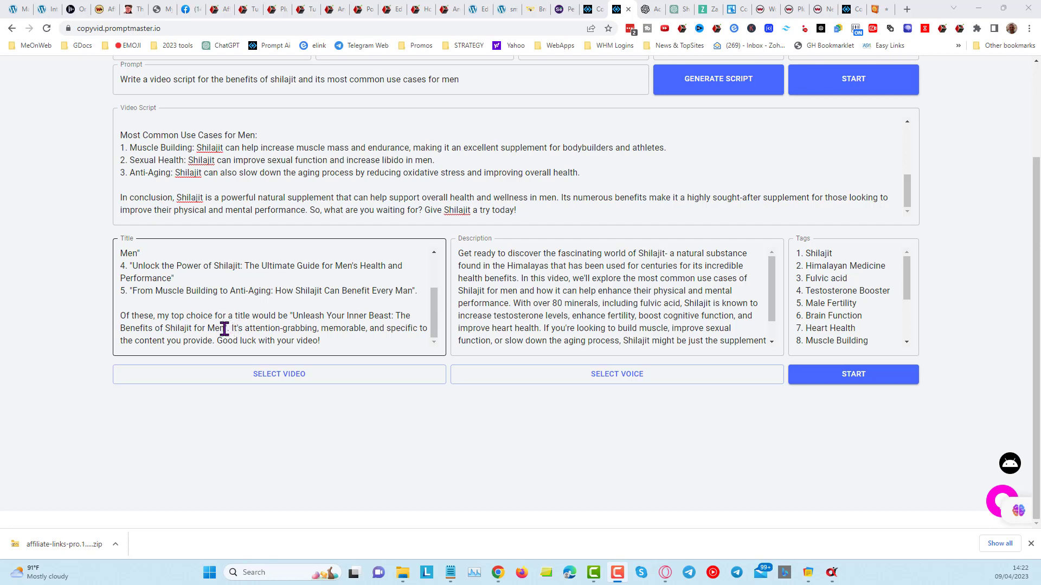
# Trim the Title box to 'Unleash Your Inner Beast: The Benefits of Shilajit for Men'
pyautogui.moveTo(225, 329); pyautogui.dragTo(323, 340)
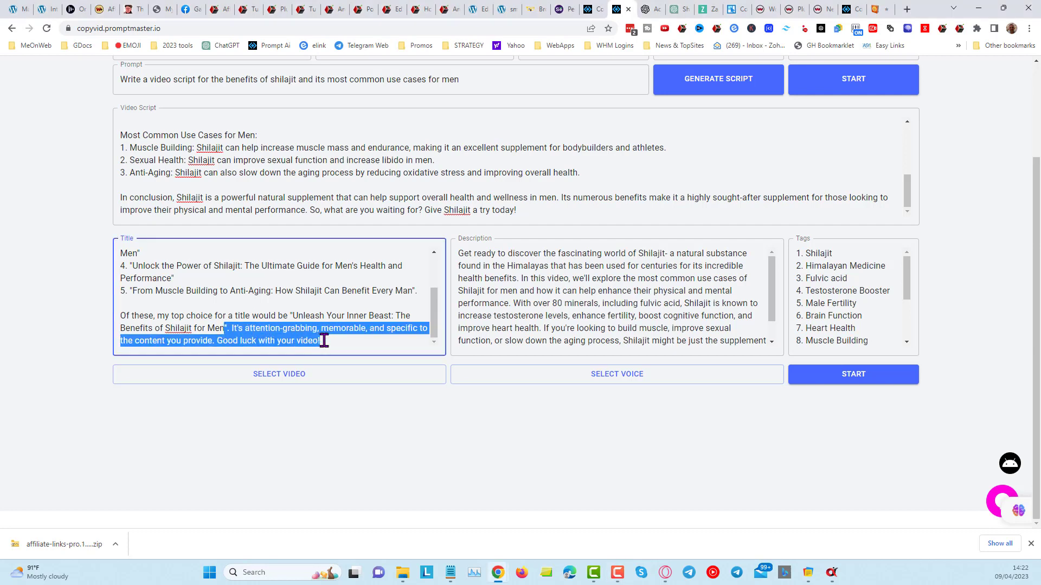
pyautogui.press('BackSpace')
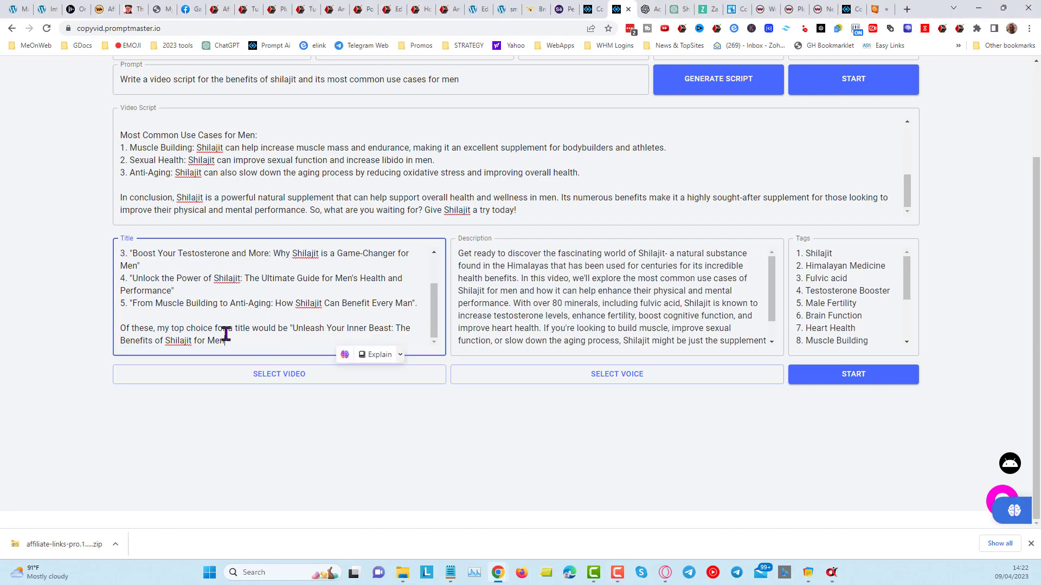
pyautogui.moveTo(292, 327); pyautogui.dragTo(119, 243)
pyautogui.press('BackSpace')
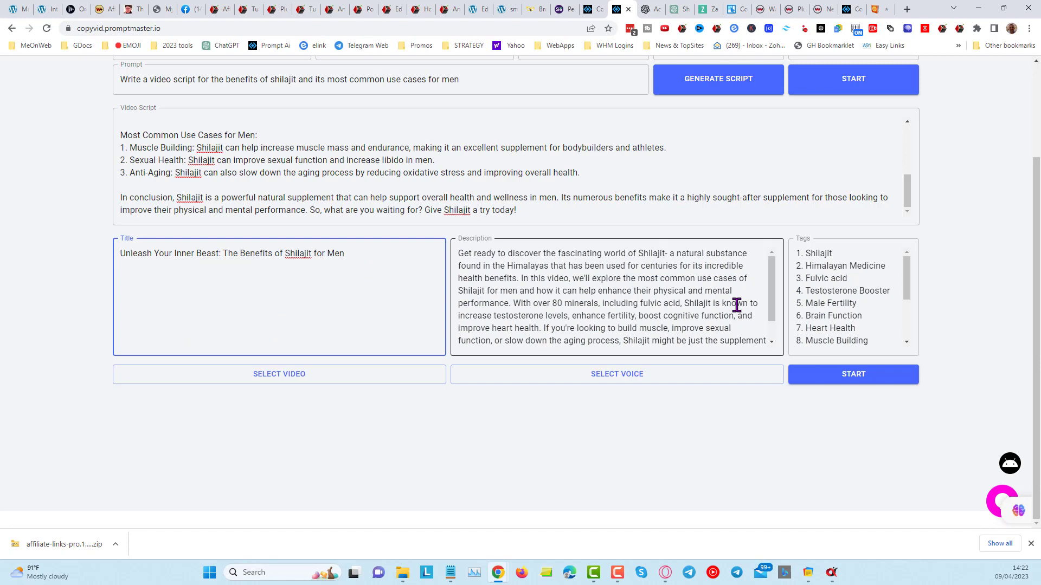
# Add paragraph breaks before 'With over 80 minerals', 'Are you curious' and after 'performance.'
pyautogui.scroll(-1, 737, 305)
pyautogui.click(515, 279)
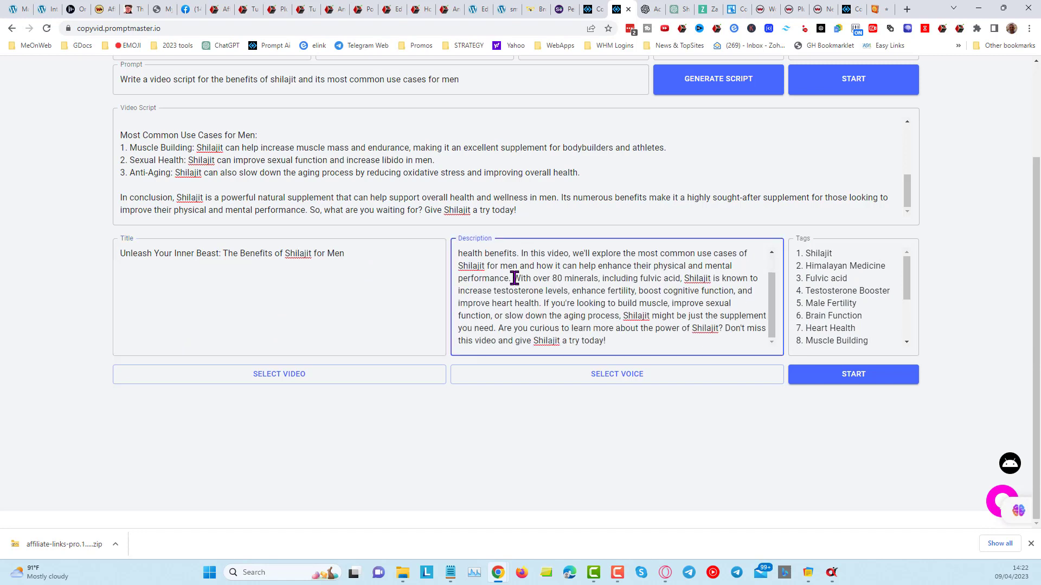
pyautogui.press('Return')
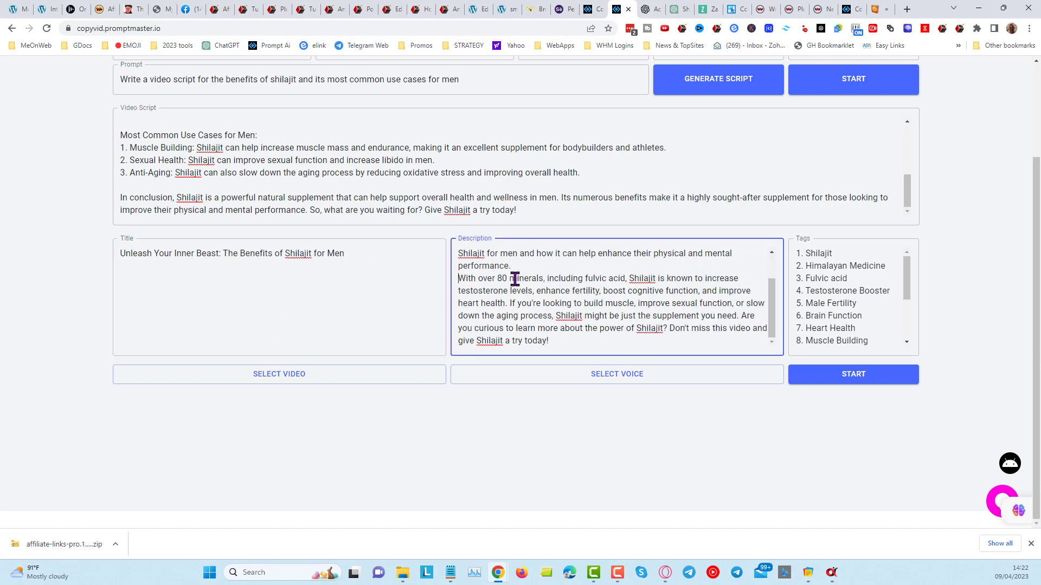
pyautogui.click(740, 317)
pyautogui.press('Return')
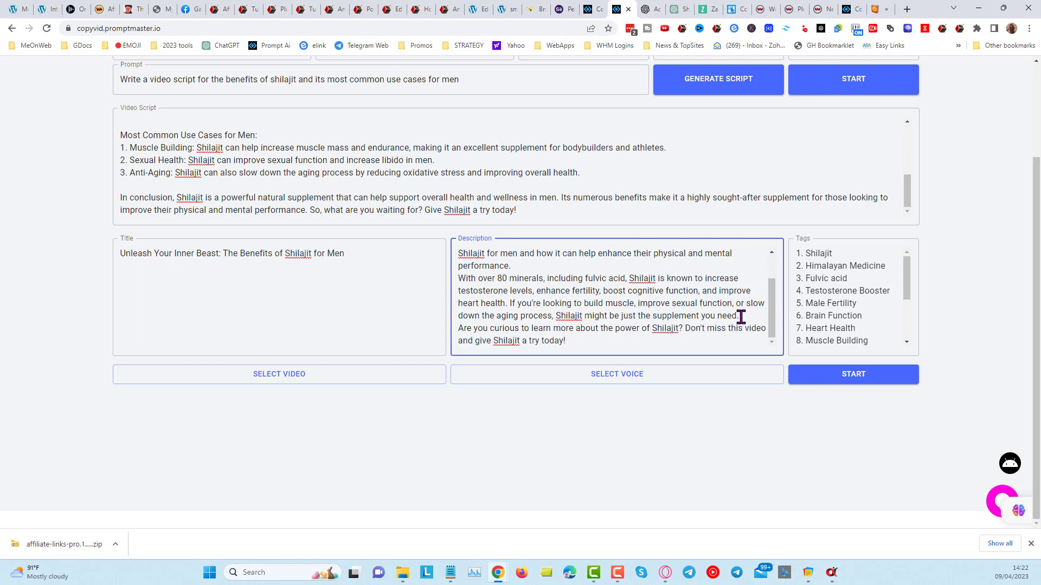
pyautogui.press('Return')
pyautogui.click(560, 250)
pyautogui.press('Return')
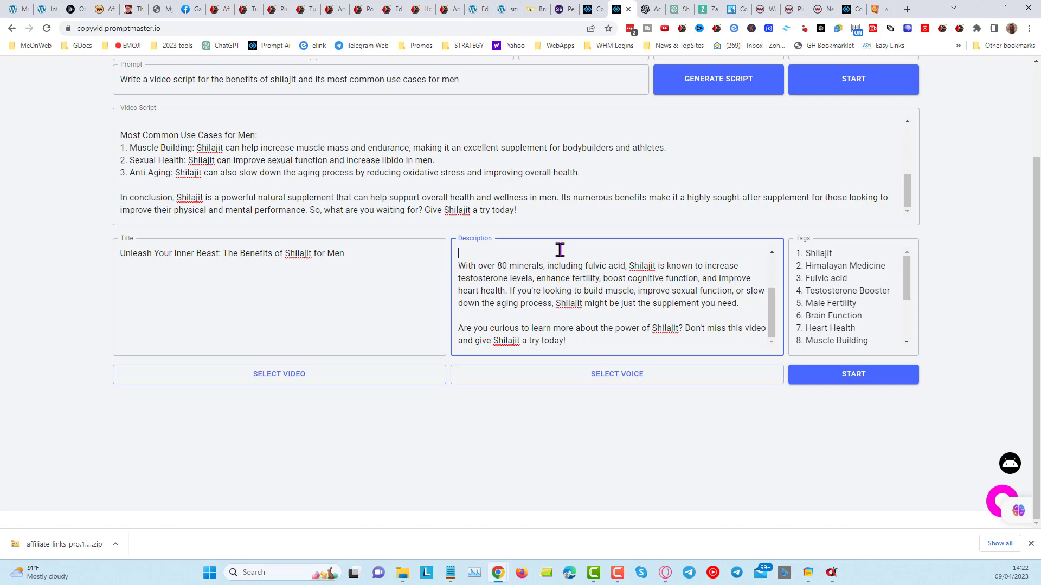
pyautogui.scroll(2, 721, 298)
# Select and copy the entire Video Script text
pyautogui.scroll(2, 705, 287)
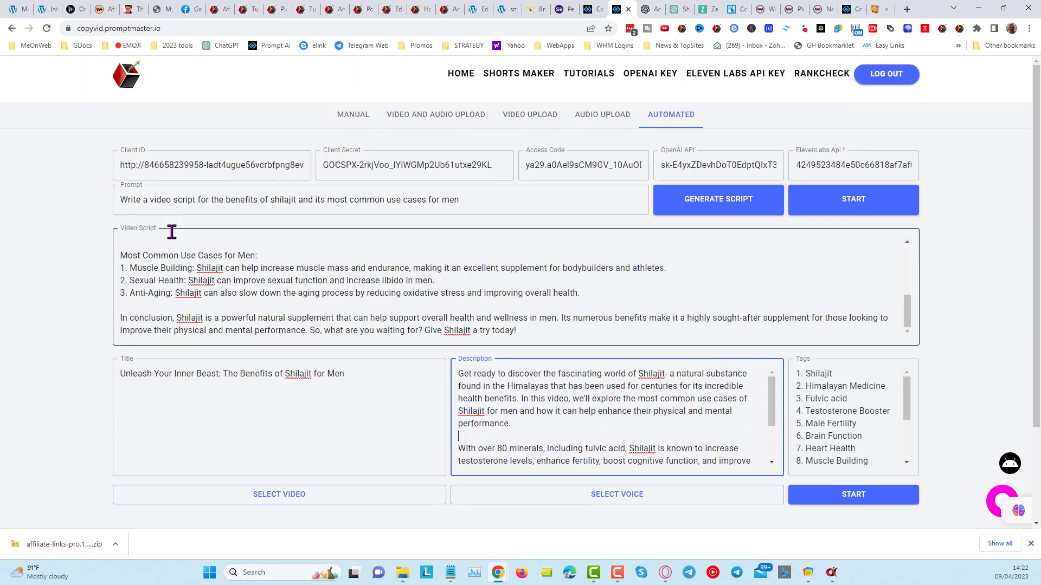
pyautogui.scroll(3, 260, 271)
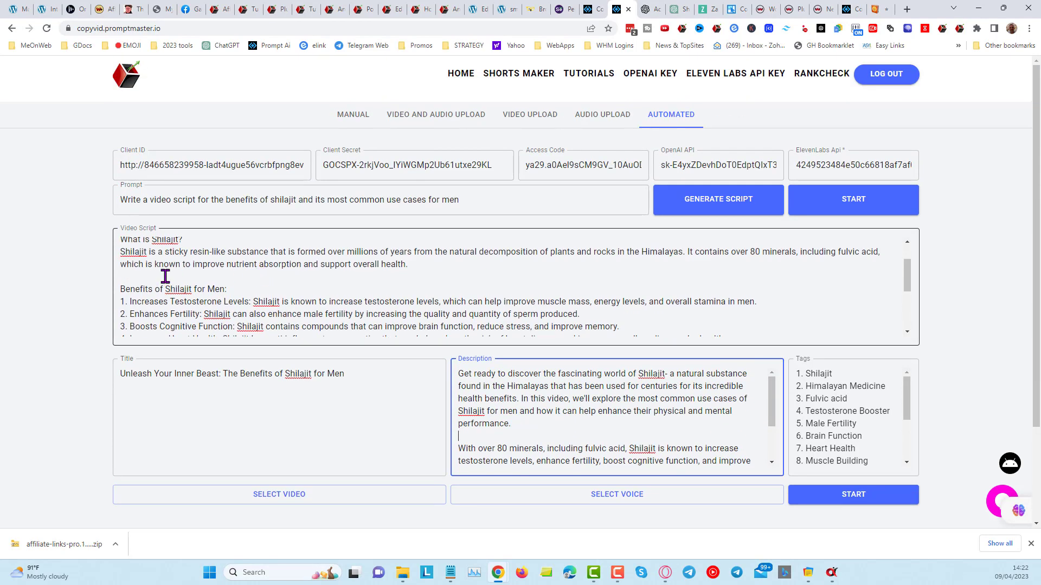
pyautogui.scroll(1, 165, 276)
pyautogui.click(119, 241)
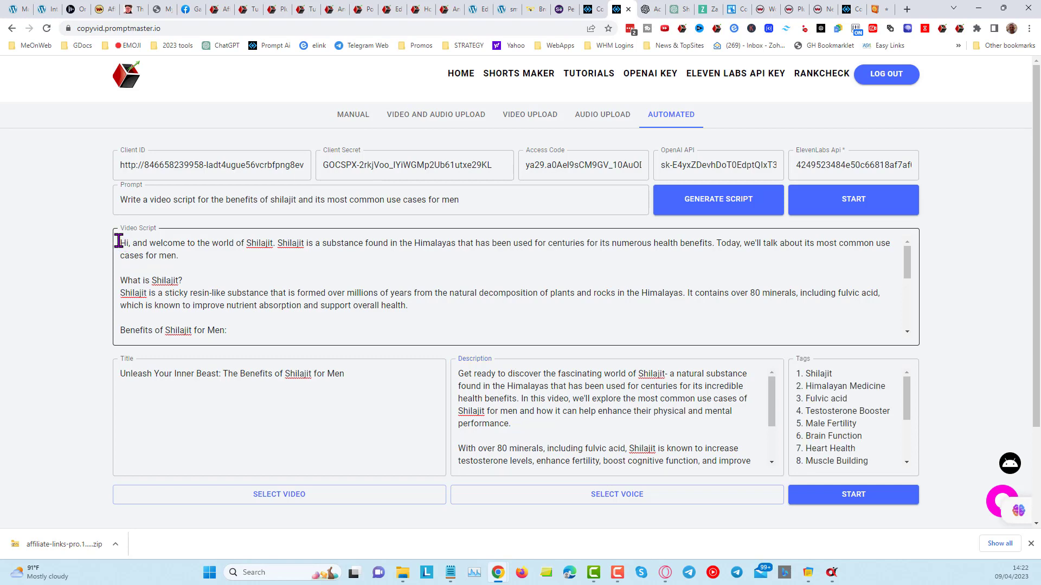
pyautogui.click(295, 297)
pyautogui.scroll(-5, 294, 297)
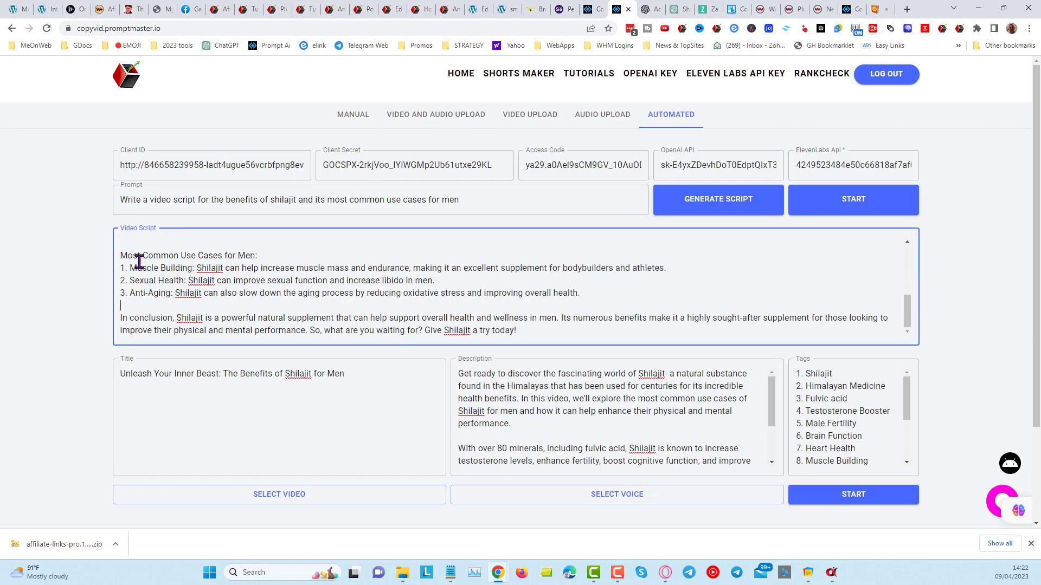
pyautogui.hotkey('ctrl', 'a')
pyautogui.rightClick(169, 264)
pyautogui.click(222, 301)
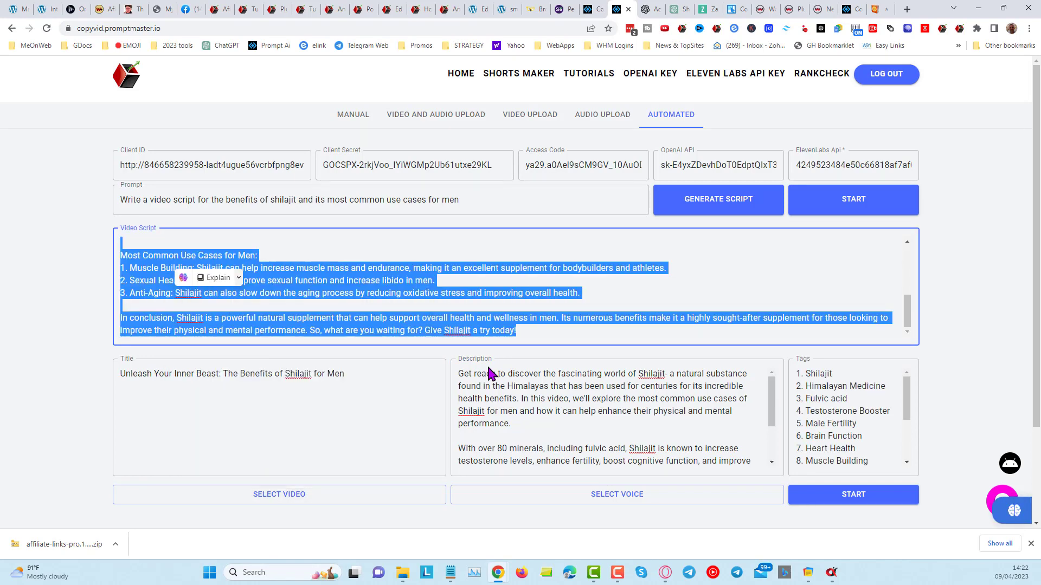
# Append a 'Transcript:' heading and the pasted script to the end of the description
pyautogui.scroll(-5, 755, 466)
pyautogui.click(644, 353)
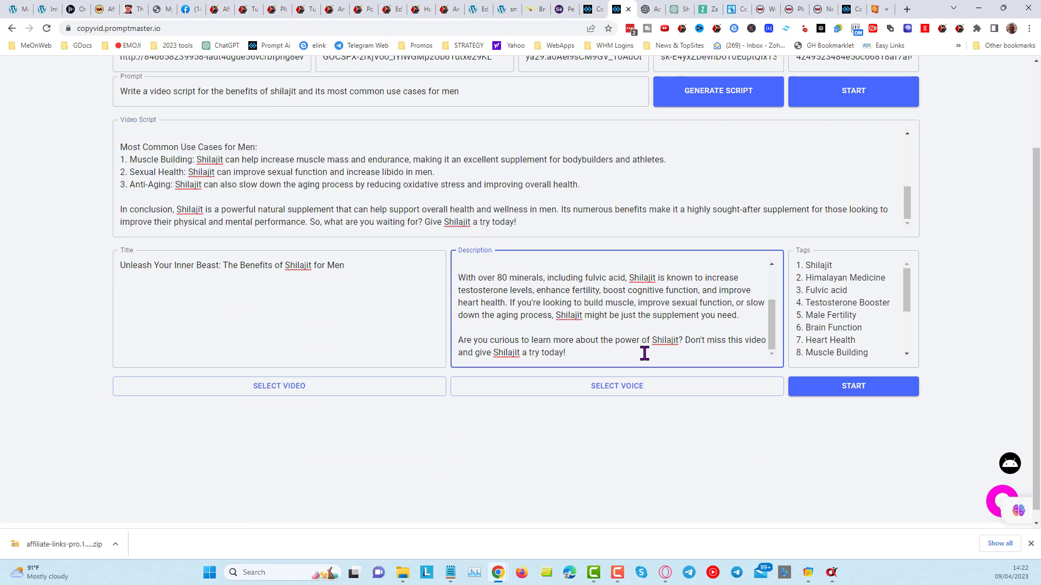
pyautogui.press('Return')
pyautogui.press('Return')
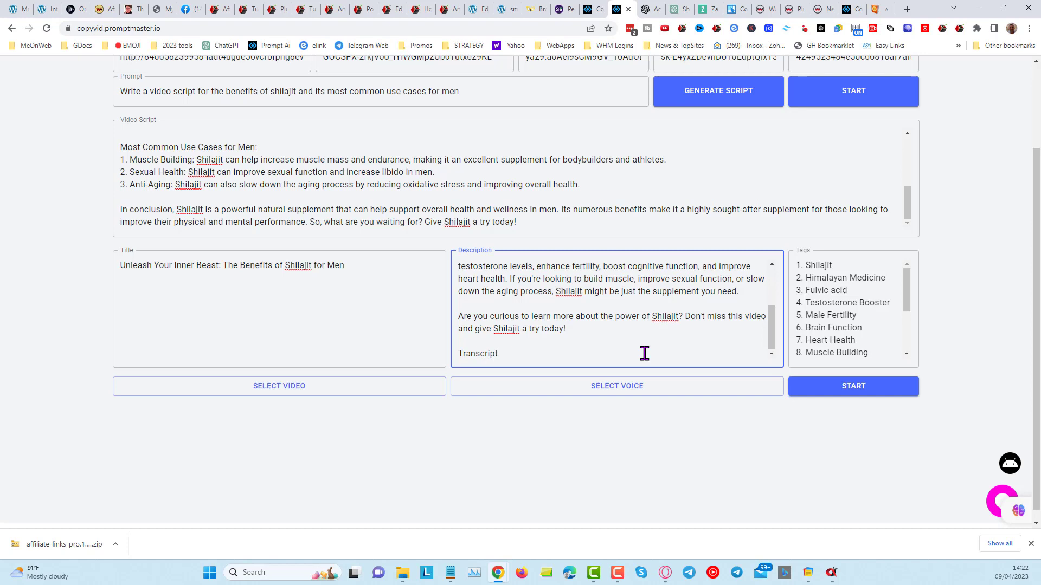
pyautogui.write('Transcript:')
pyautogui.press('Return')
pyautogui.hotkey('ctrl', 'v')
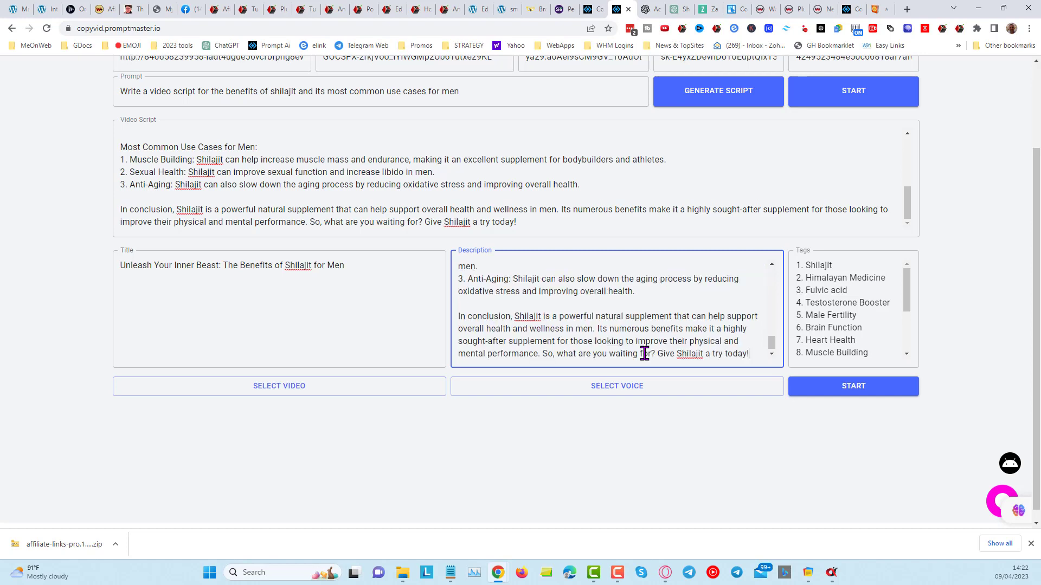
pyautogui.press('Return')
pyautogui.press('Return')
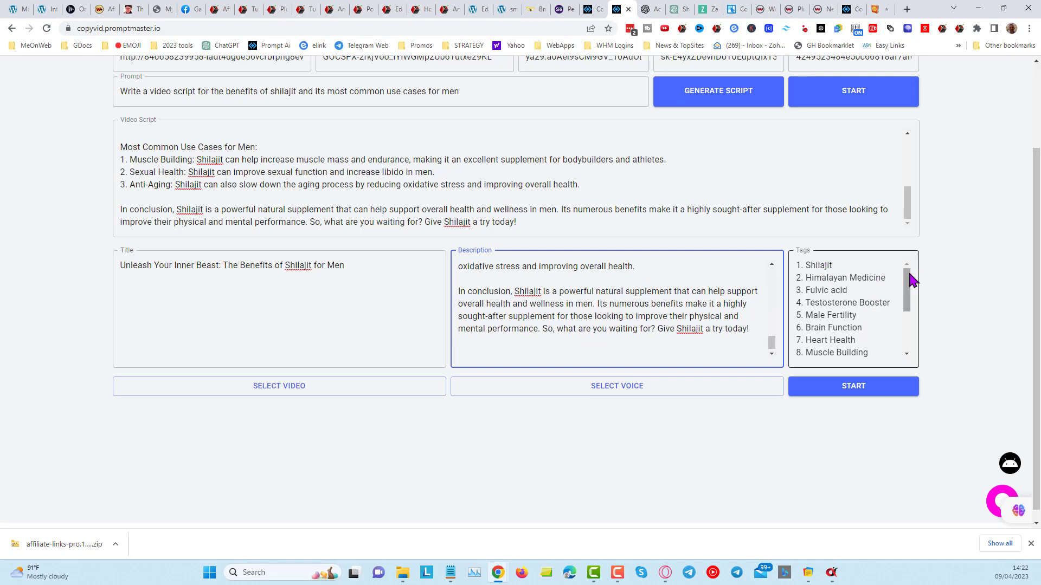
pyautogui.moveTo(909, 276)
pyautogui.mouseDown()
pyautogui.moveTo(909, 332)
pyautogui.moveTo(906, 274)
pyautogui.mouseUp()
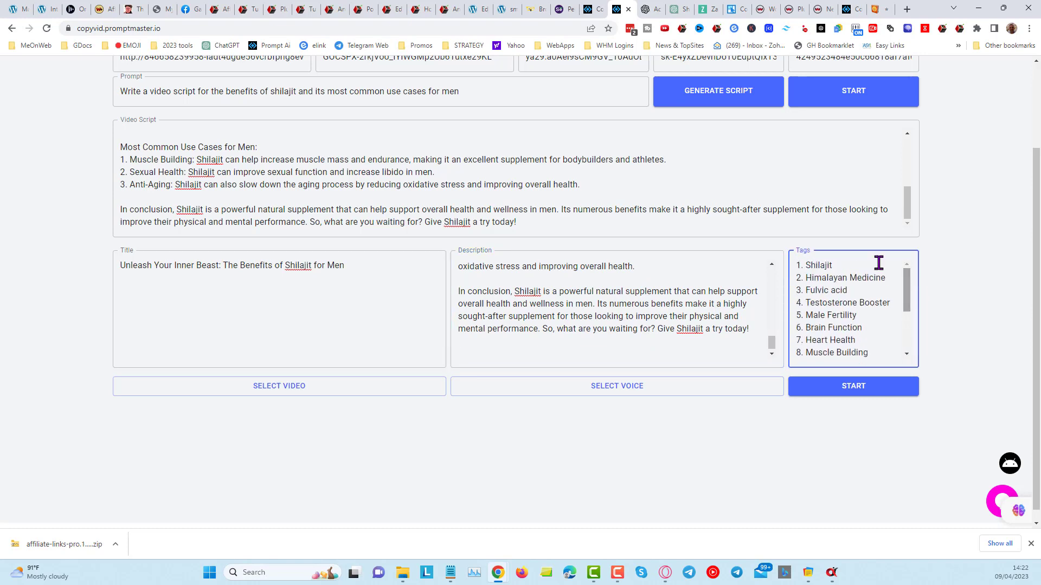
pyautogui.scroll(2, 645, 296)
pyautogui.scroll(2, 943, 250)
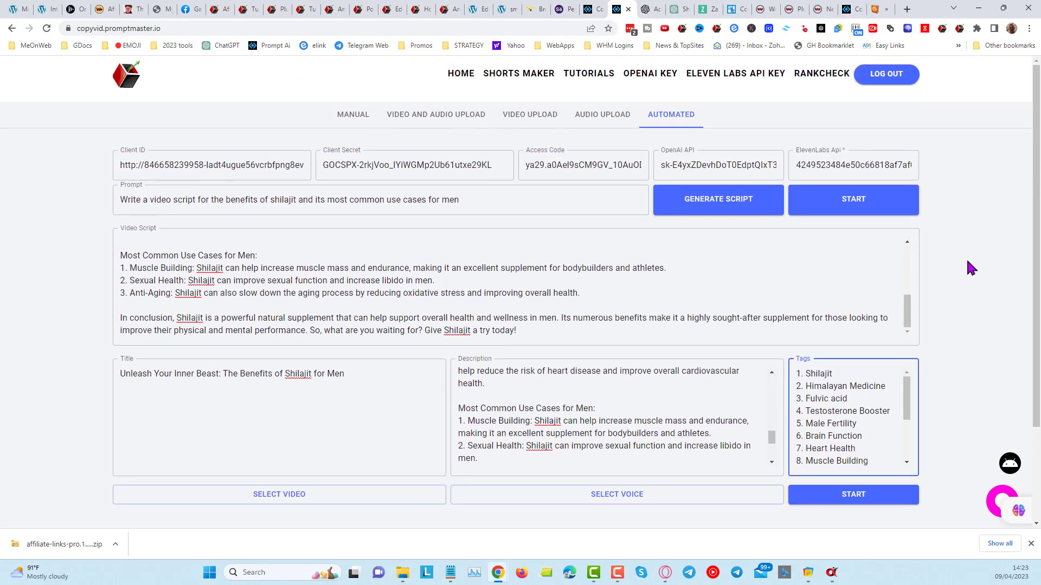
pyautogui.scroll(-1, 966, 258)
# Choose Domi as the voiceover voice
pyautogui.click(639, 442)
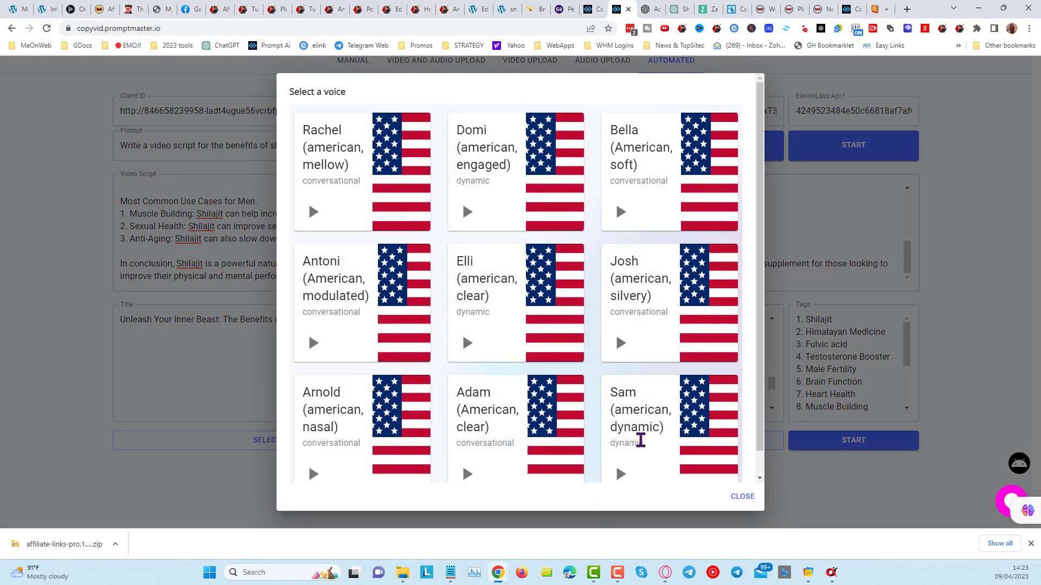
pyautogui.click(483, 162)
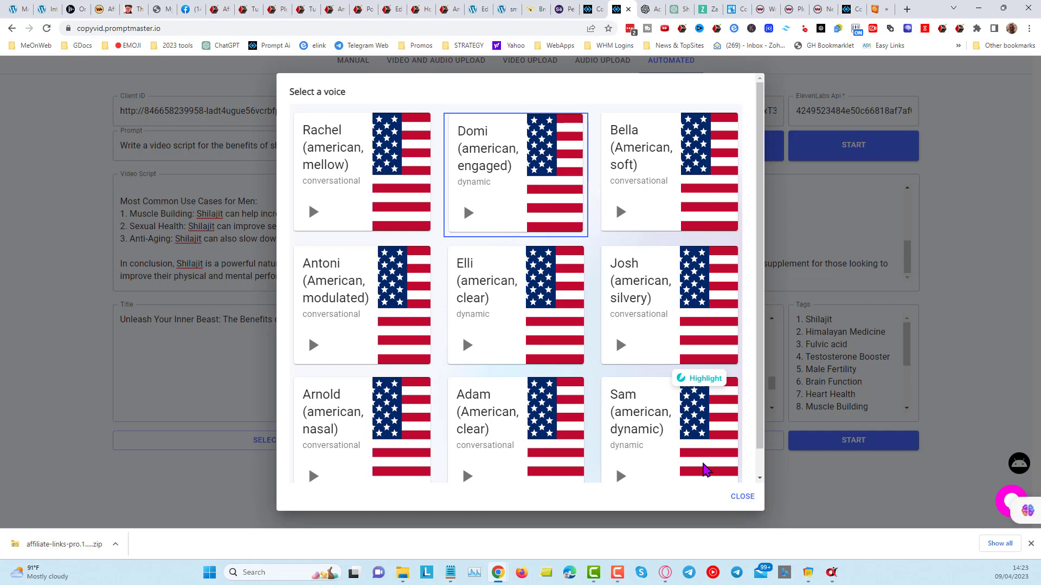
pyautogui.click(741, 496)
# Search stock videos for 'himalayas' and pick the cloud-covered mountain clip as background
pyautogui.click(302, 442)
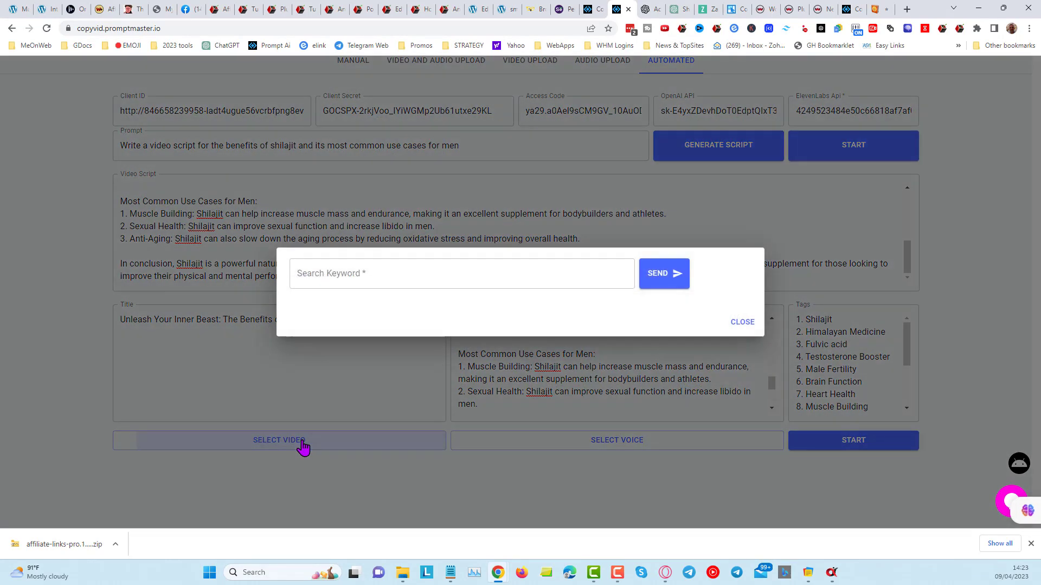
pyautogui.click(406, 271)
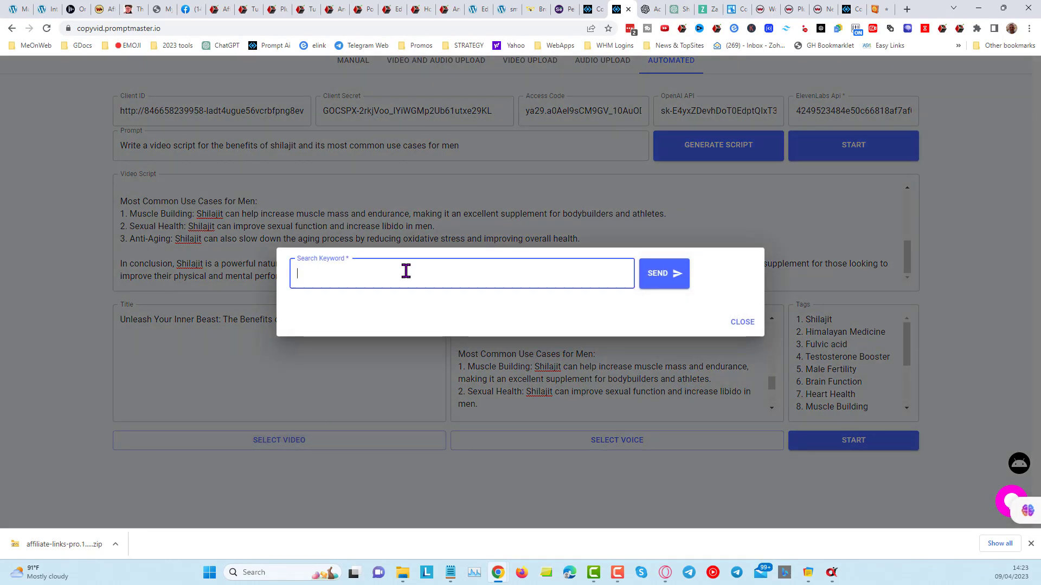
pyautogui.write('himalayas')
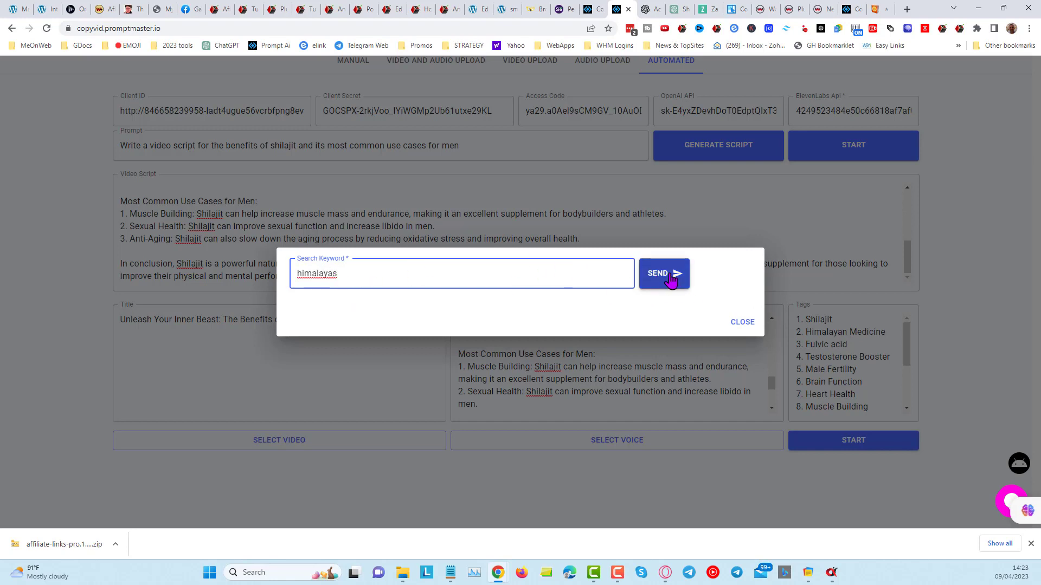
pyautogui.click(671, 277)
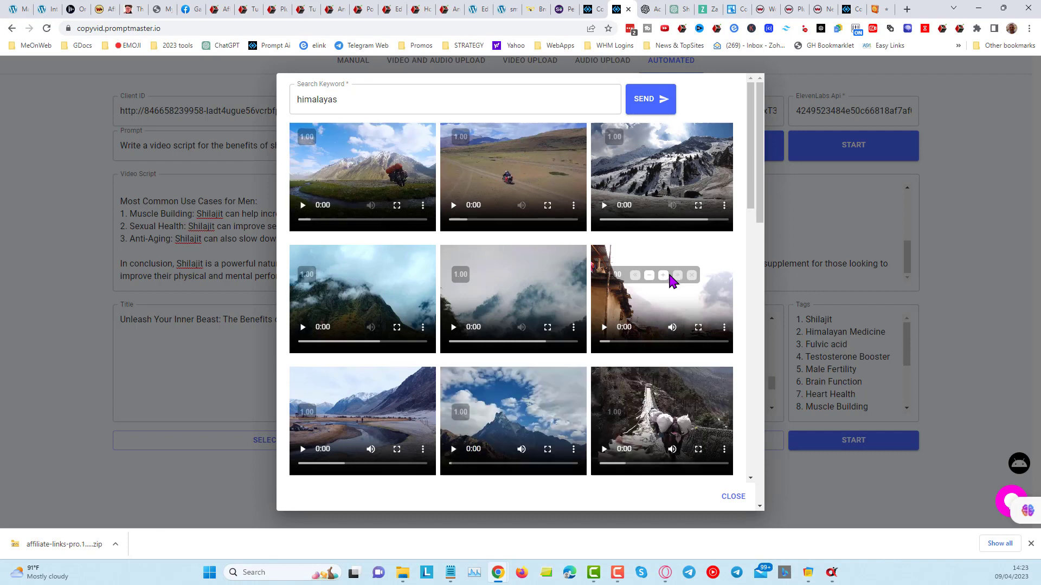
pyautogui.scroll(-3, 669, 281)
pyautogui.scroll(2, 667, 282)
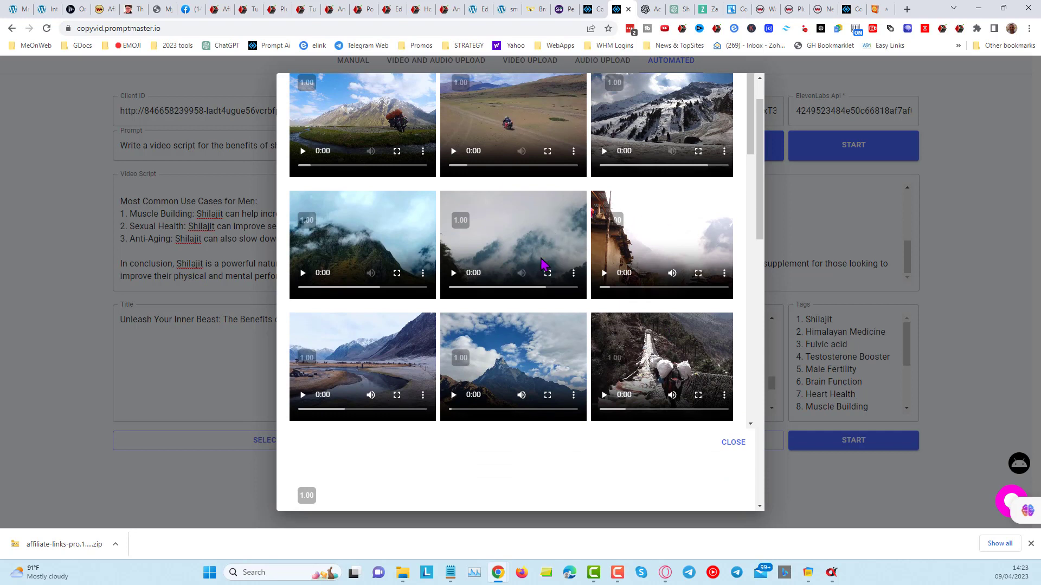
pyautogui.scroll(2, 542, 264)
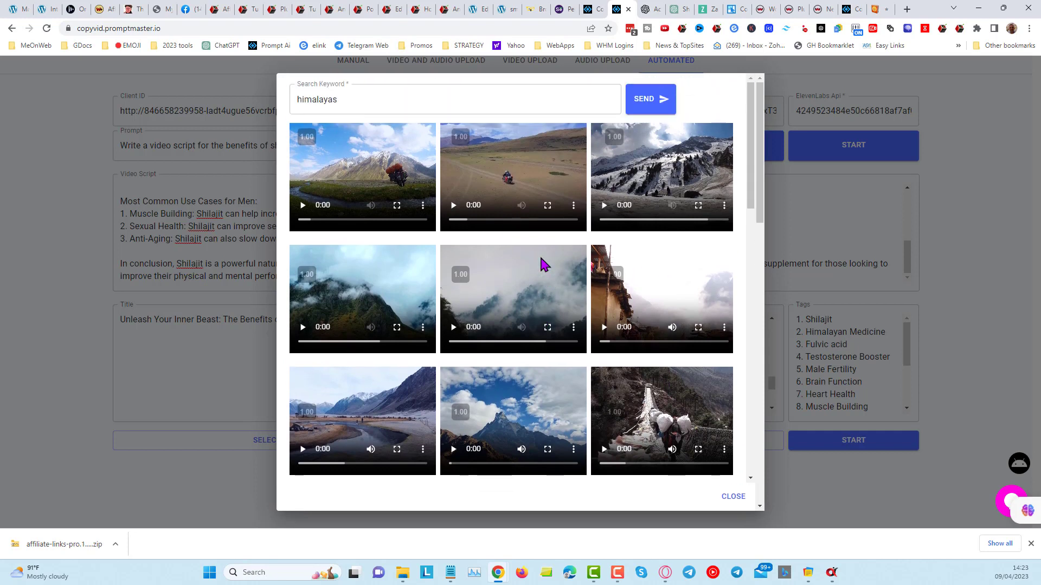
pyautogui.click(302, 326)
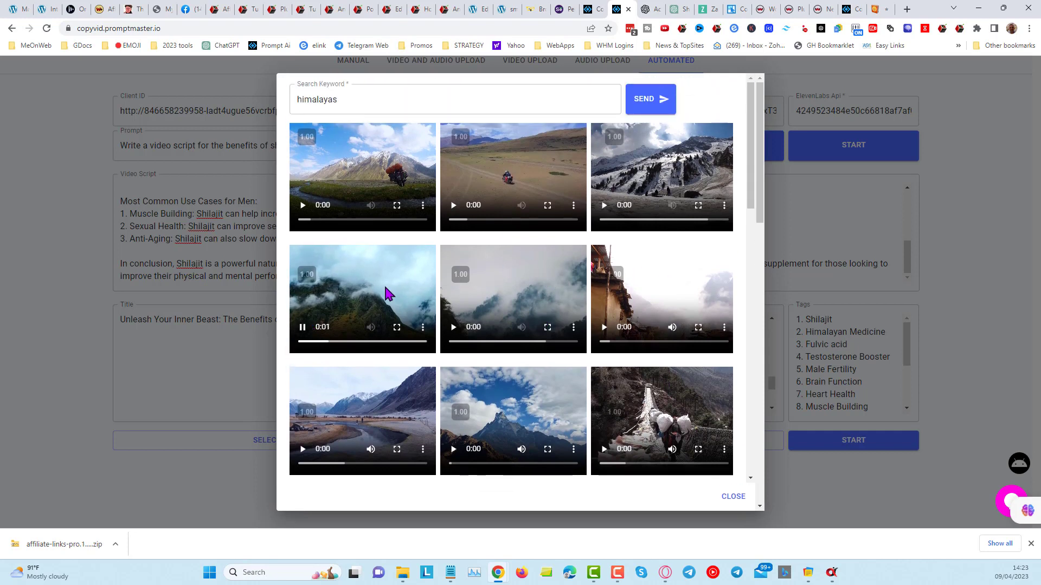
pyautogui.click(737, 497)
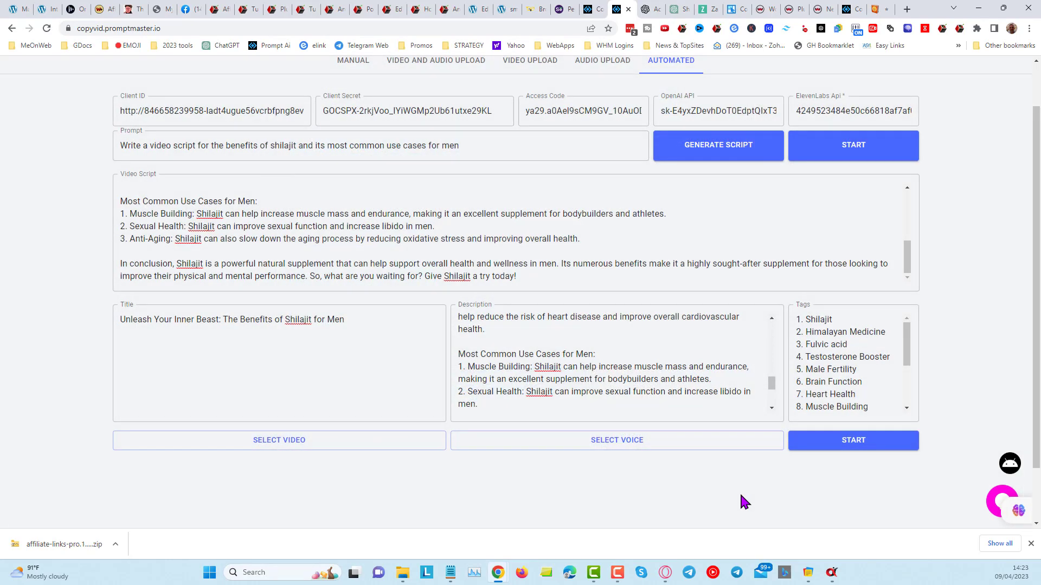
# Render the Shilajit video and publish it to YouTube, waiting for the link and download option
pyautogui.click(854, 445)
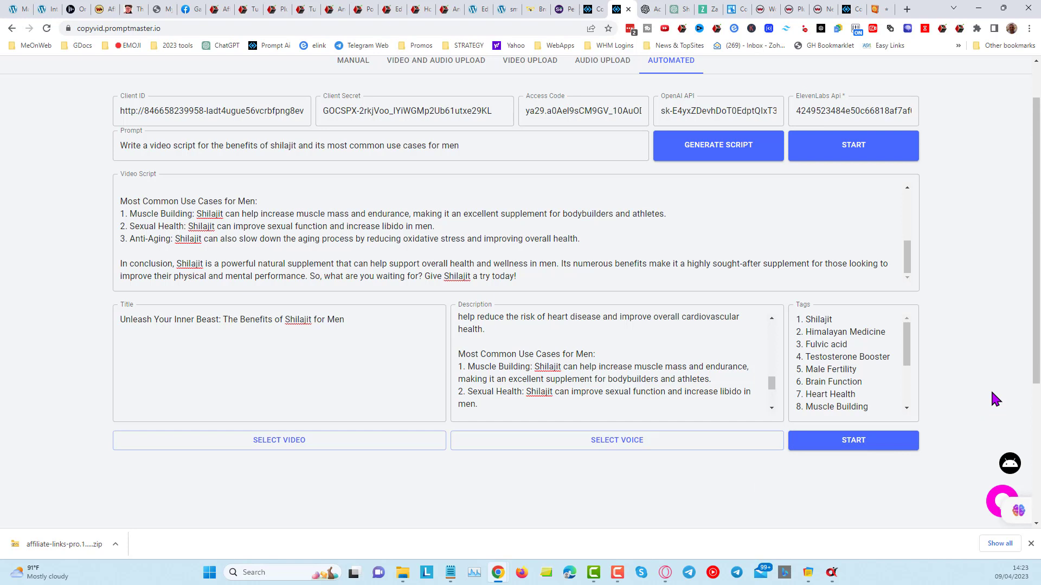
pyautogui.scroll(-2, 990, 389)
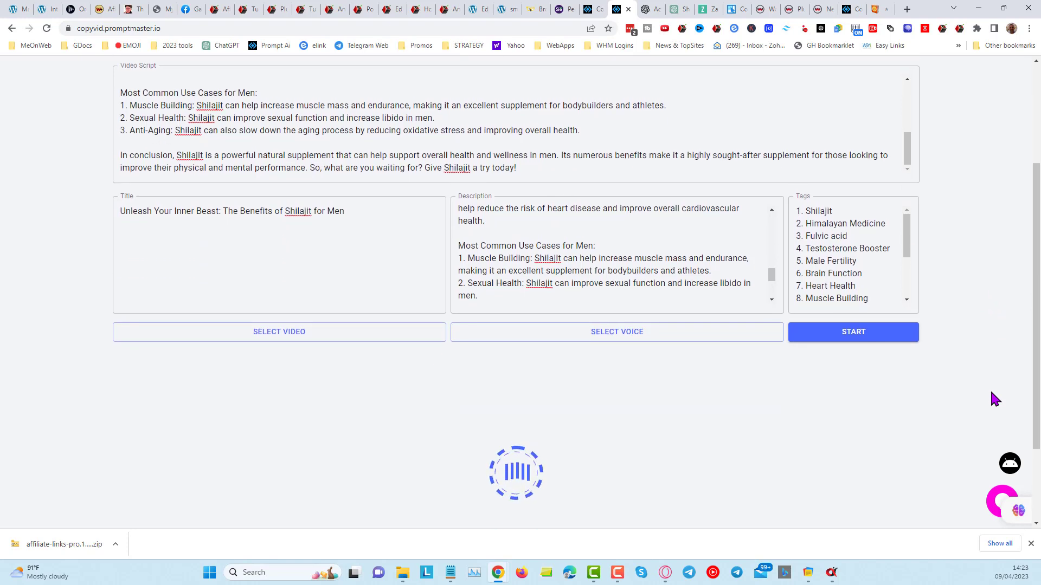
pyautogui.scroll(-2, 990, 390)
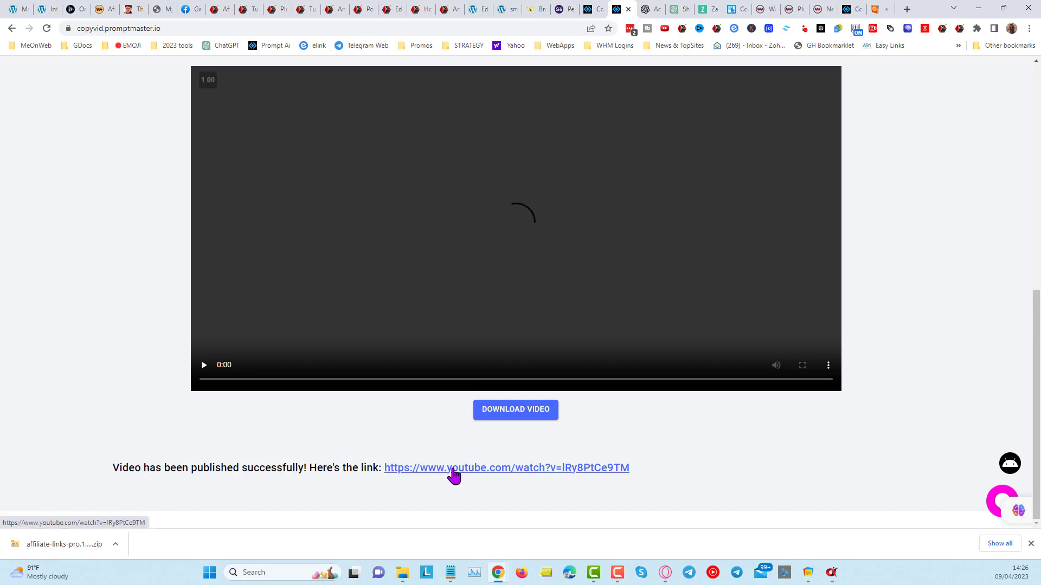
# Open the published video's YouTube link
pyautogui.click(454, 470)
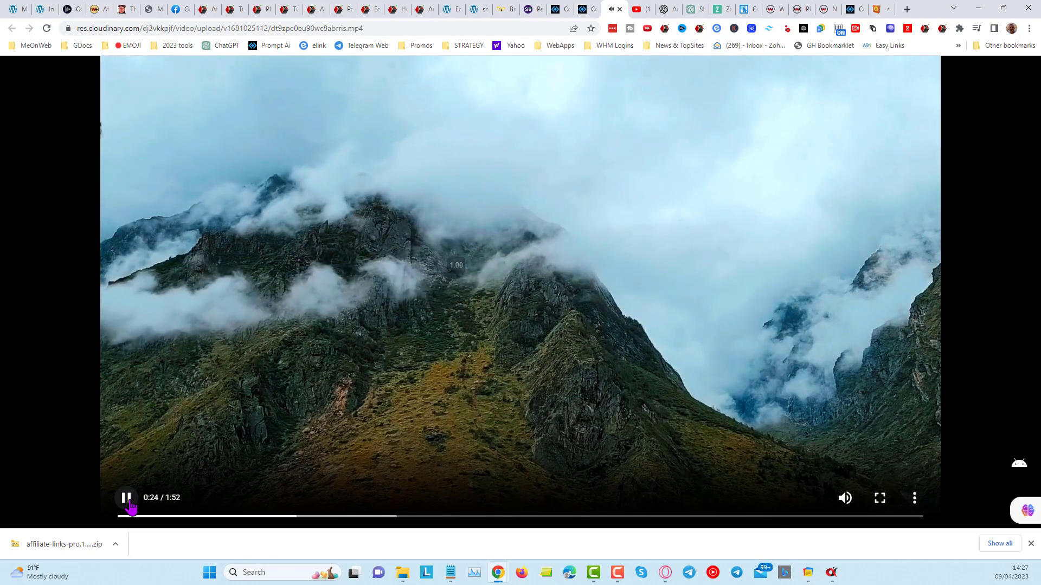
# Pause the rendered mountain video at 0:25
pyautogui.click(130, 502)
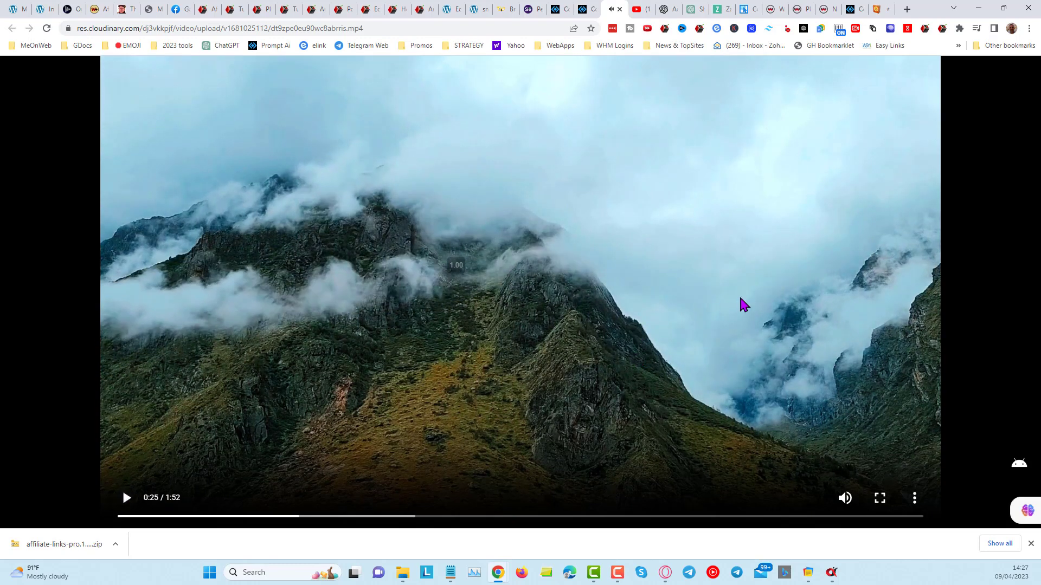